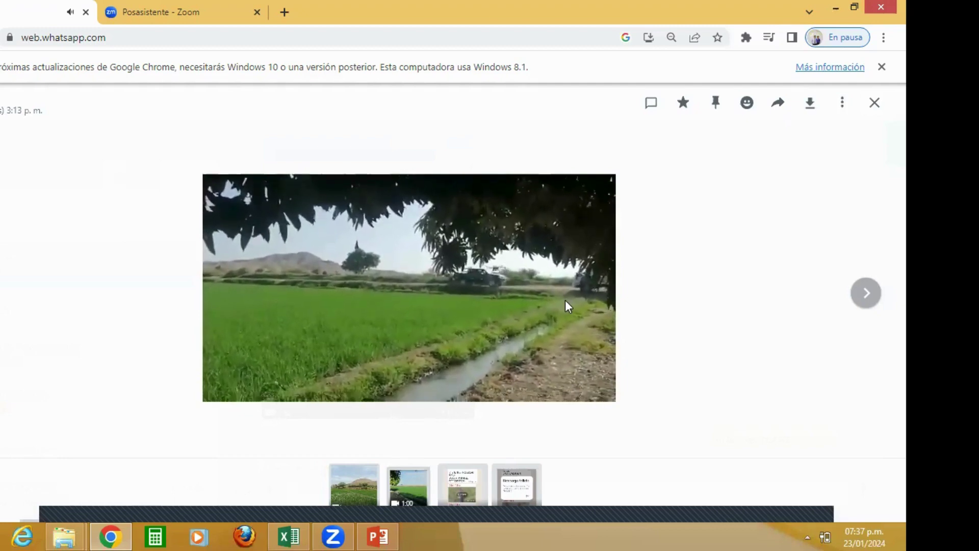
Close the enlarged field video in the chat and switch to the FT_PIURA_PIURA_ALGODÓN (2) workbook in Excel
mouse_move(549, 286)
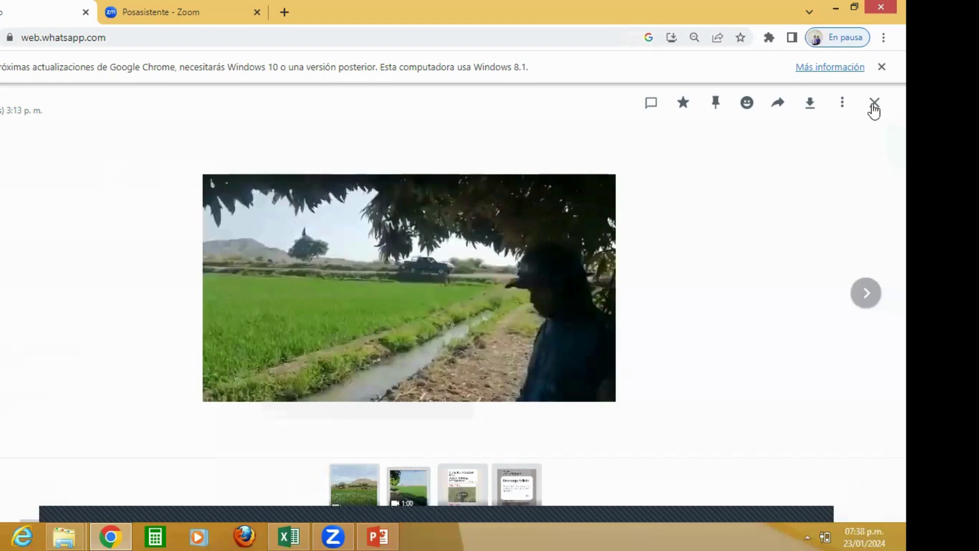
left_click(874, 105)
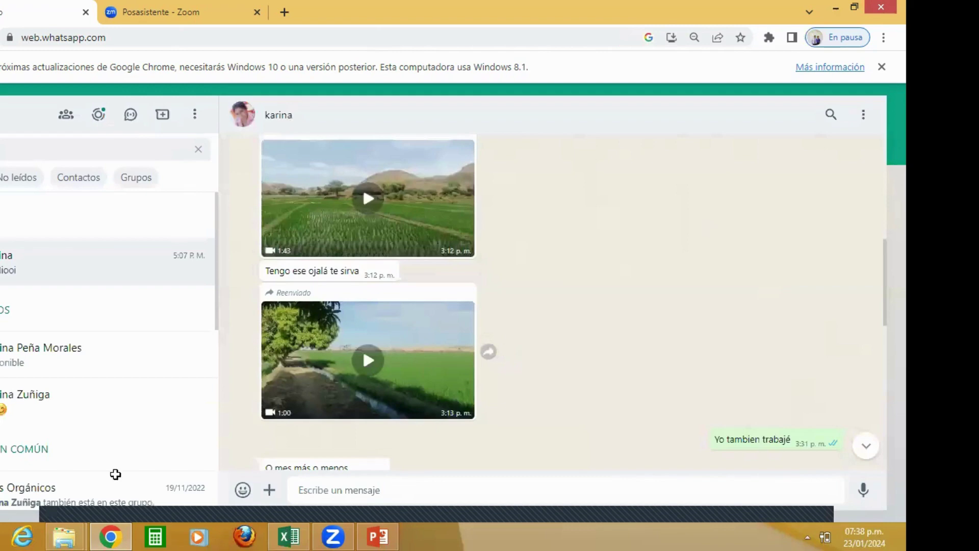
key("alt+Tab")
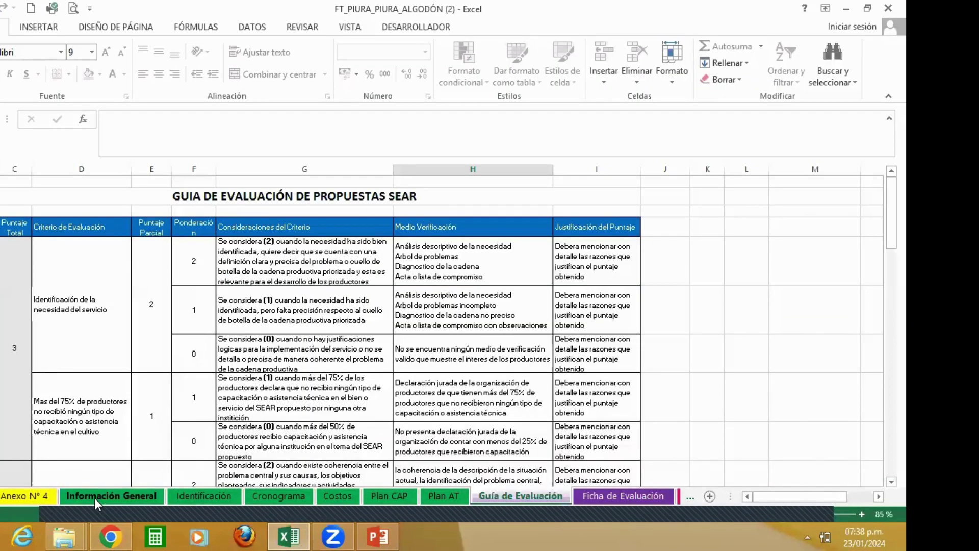
Open the Información General sheet and review the SEAR name and the nature of the intervention
left_click(201, 494)
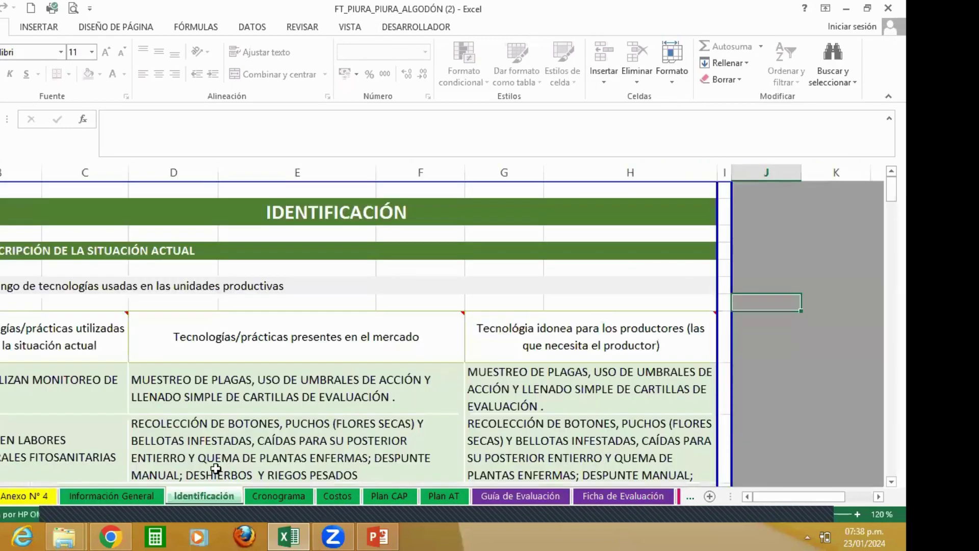
left_click(111, 495)
left_click_drag(891, 452, 891, 196)
scroll(298, 215, "down", 3)
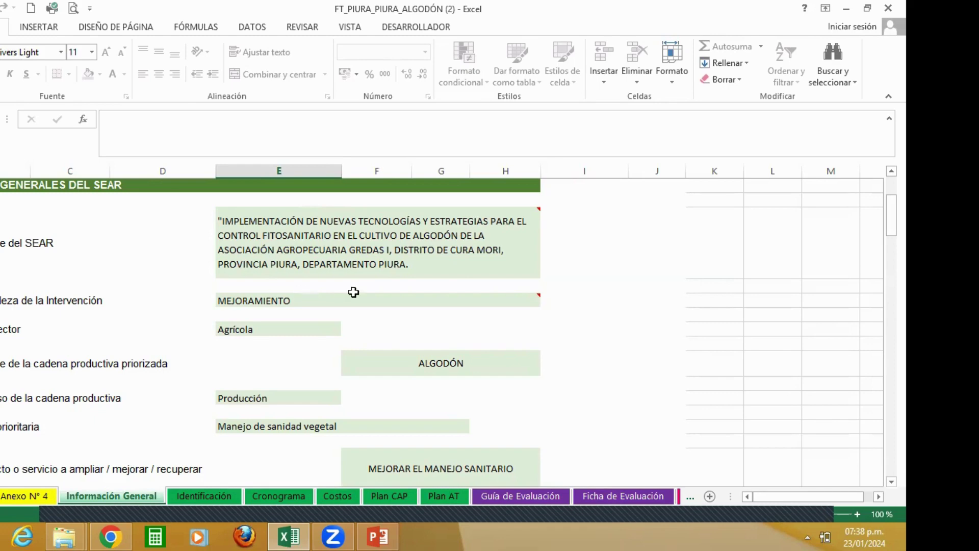
left_click(434, 296)
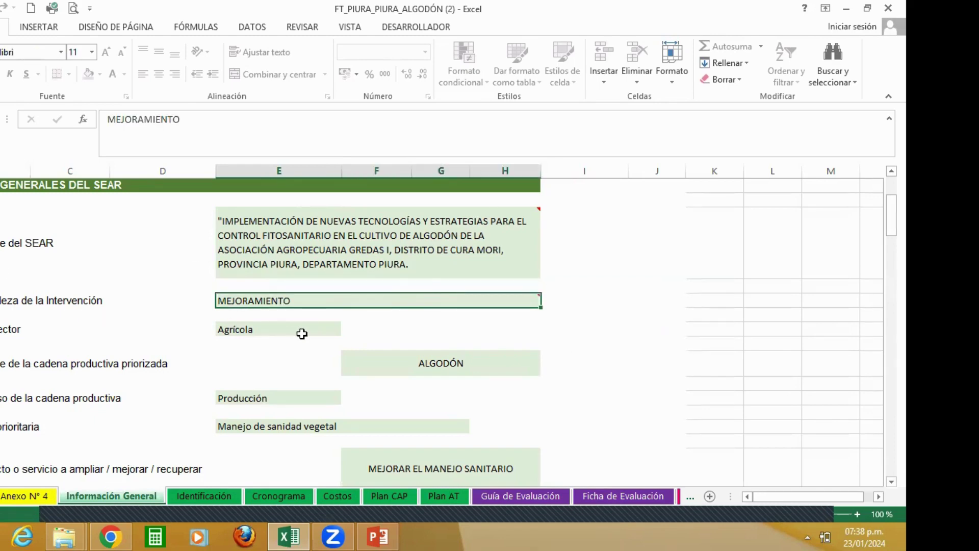
Look through the subsector options and choose Agrícola
left_click(286, 331)
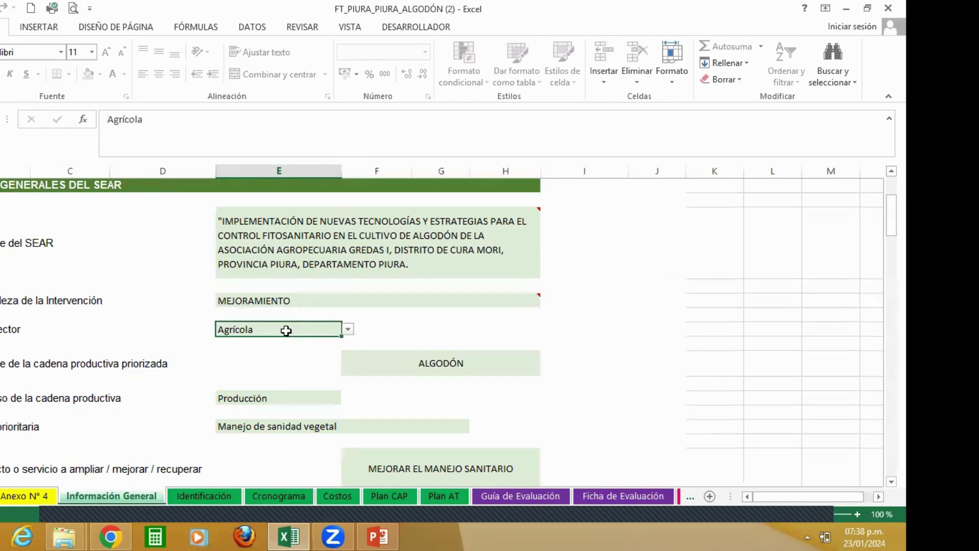
left_click(349, 331)
key("Down")
key("Down")
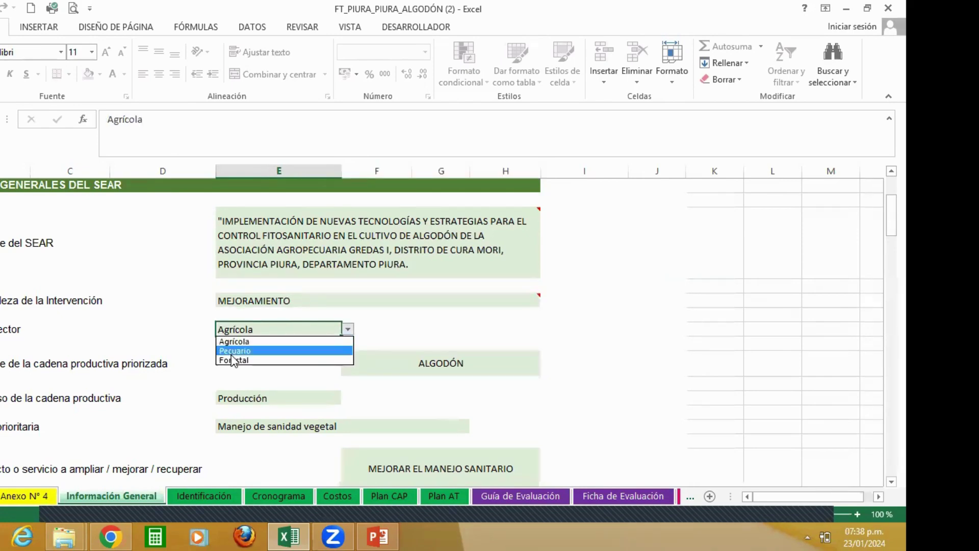
left_click(257, 343)
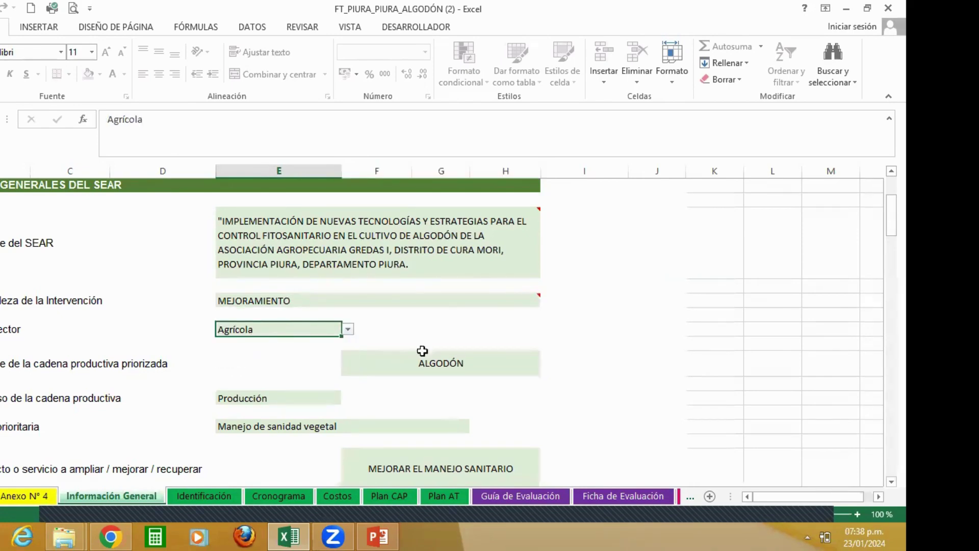
Review the prioritized production chain's name and the available options for its process
left_click(473, 364)
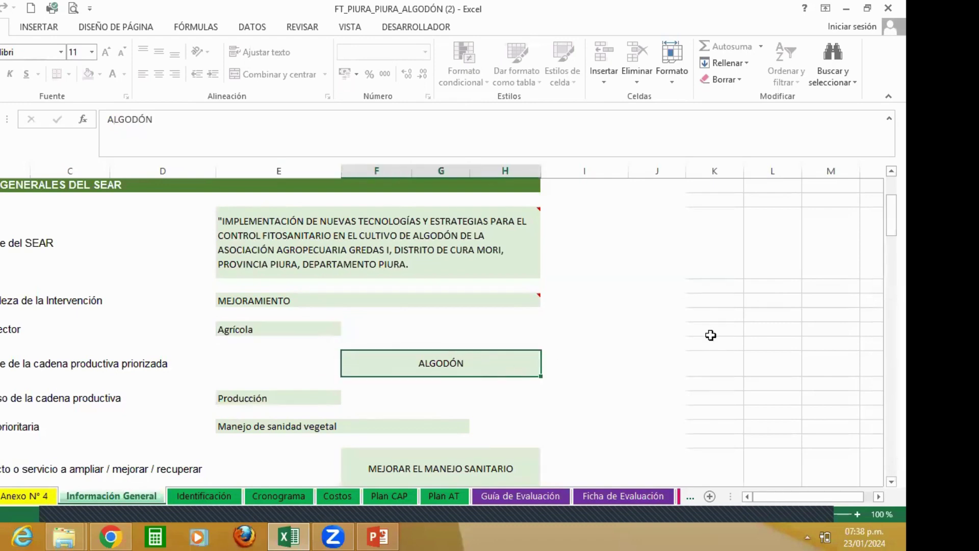
left_click_drag(892, 214, 891, 231)
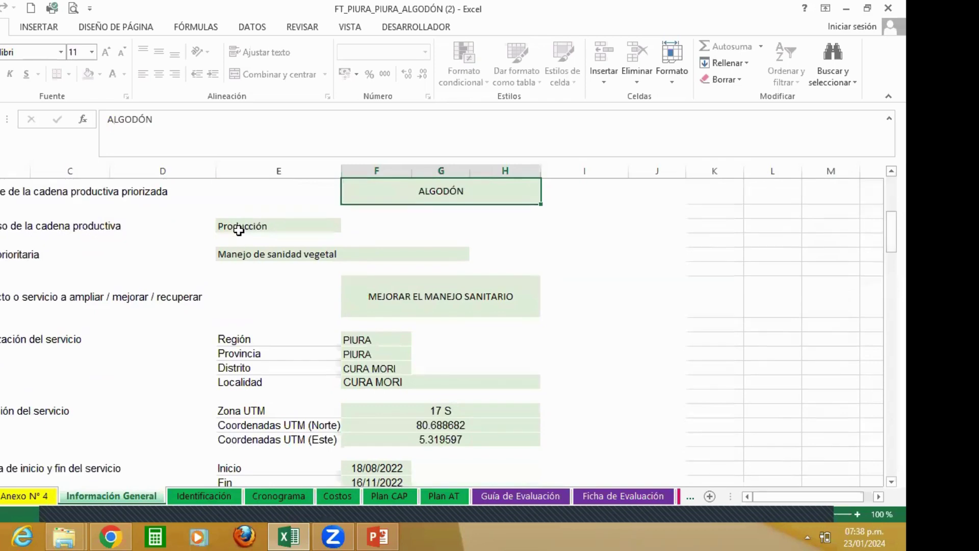
left_click(255, 227)
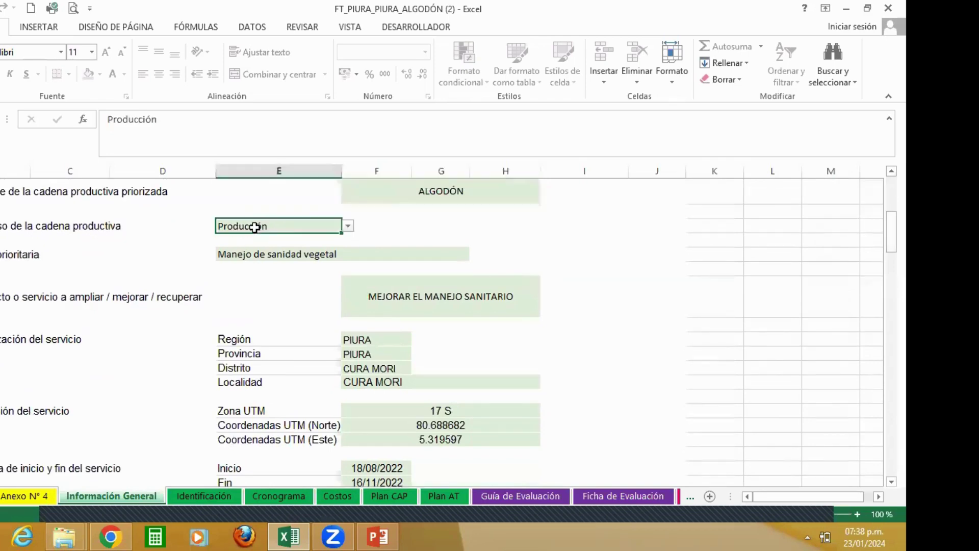
left_click(347, 227)
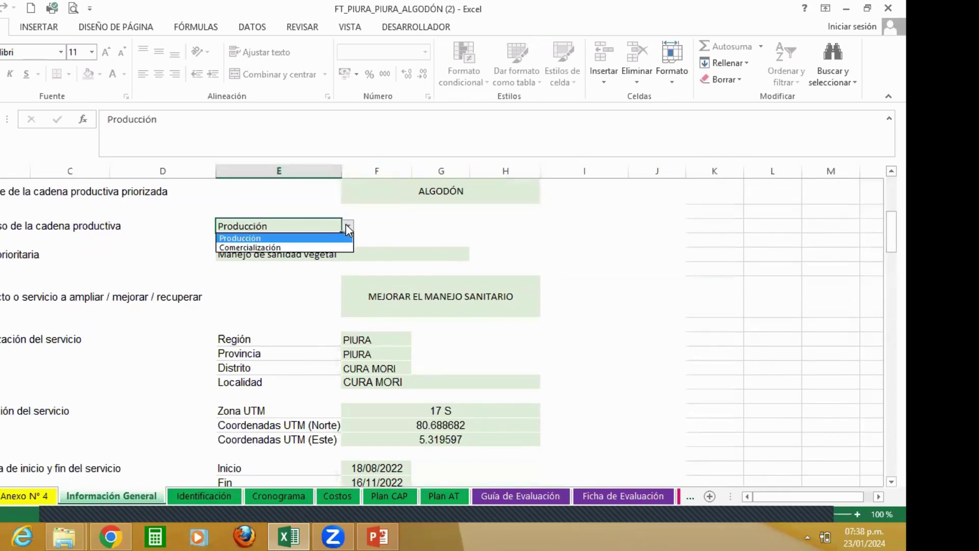
key("Escape")
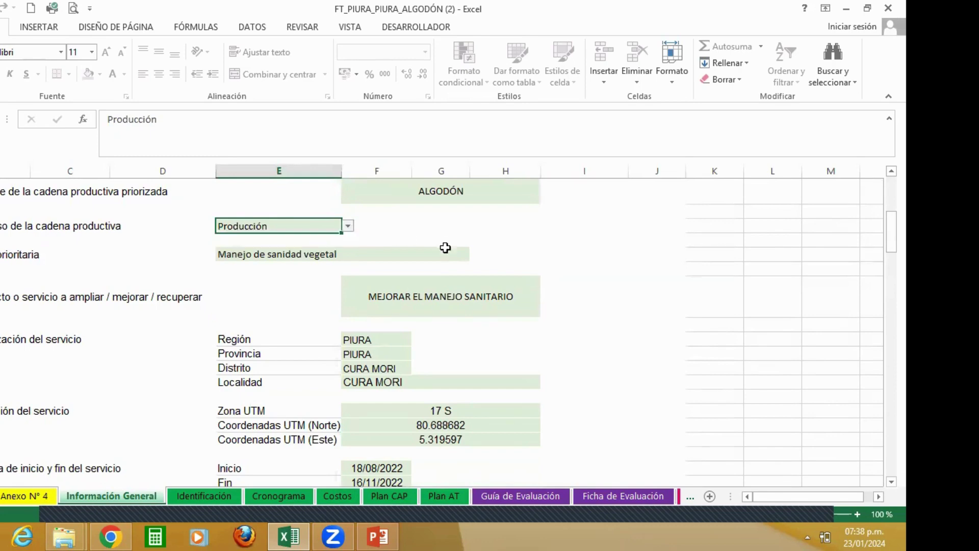
Review the options for the priority topic and the product or service to expand, improve or recover
left_click(474, 252)
left_click(456, 252)
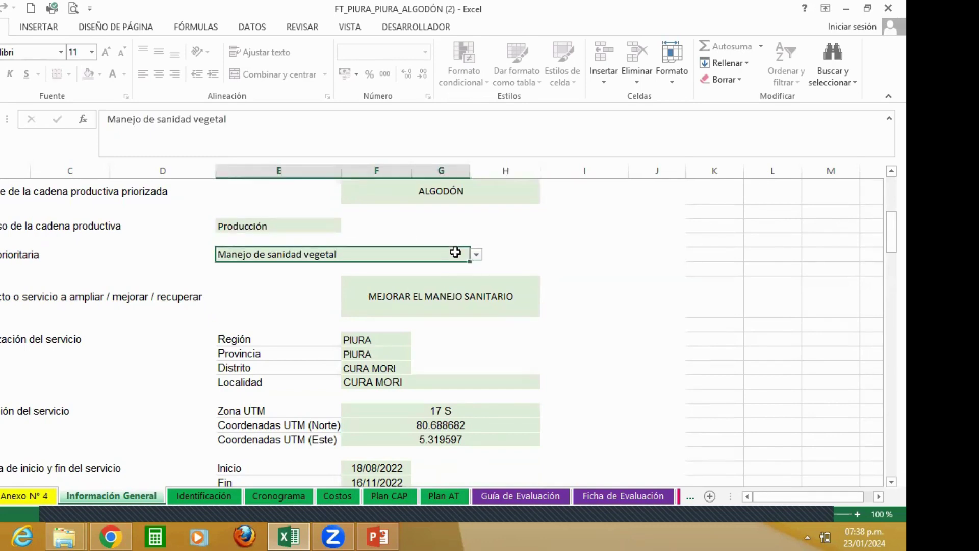
left_click(476, 255)
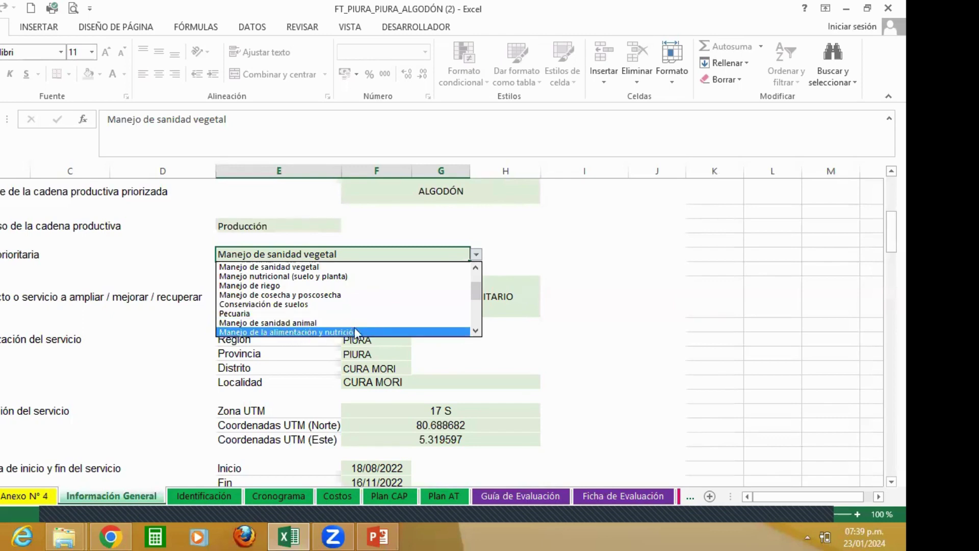
key("Escape")
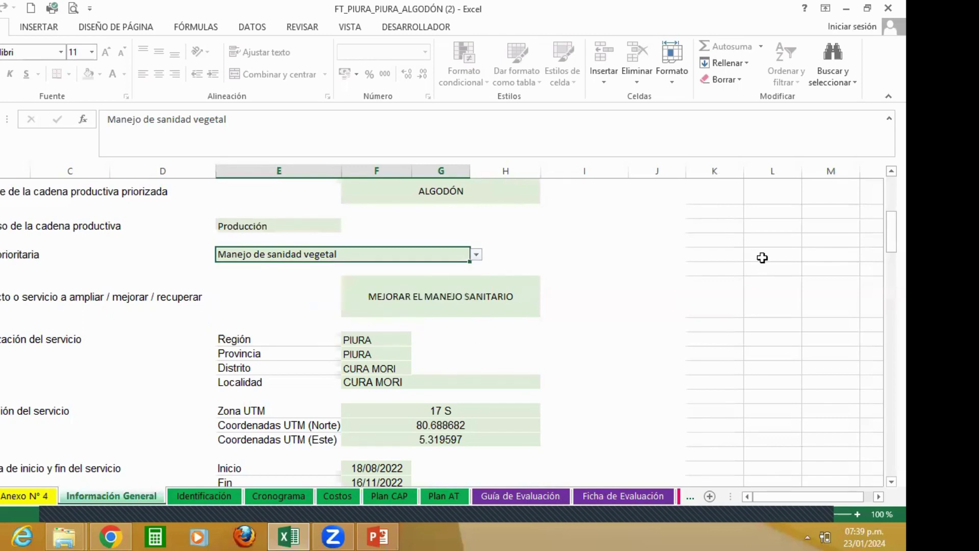
left_click(418, 288)
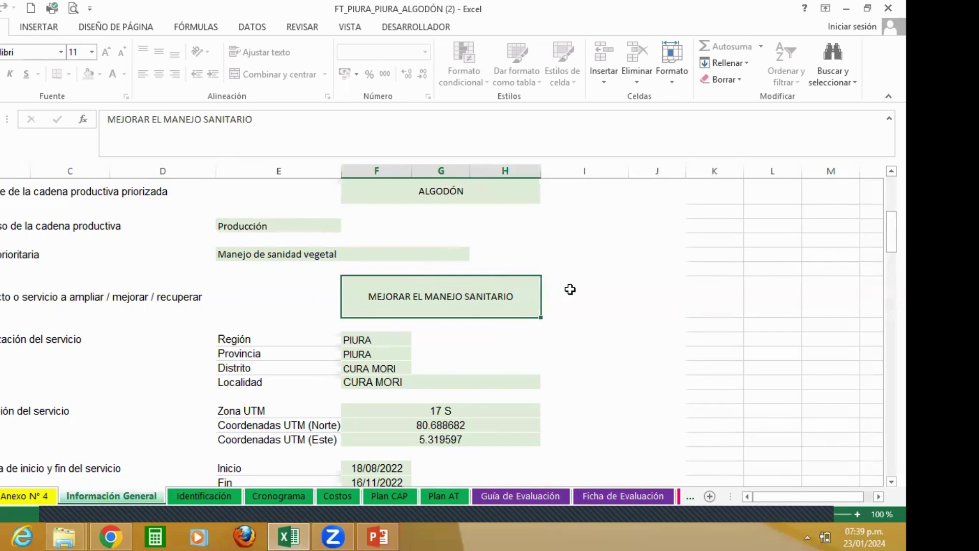
Review the service dates, the promoting entity and provider data, and the producer list down to its summary totals
left_click_drag(891, 230, 891, 265)
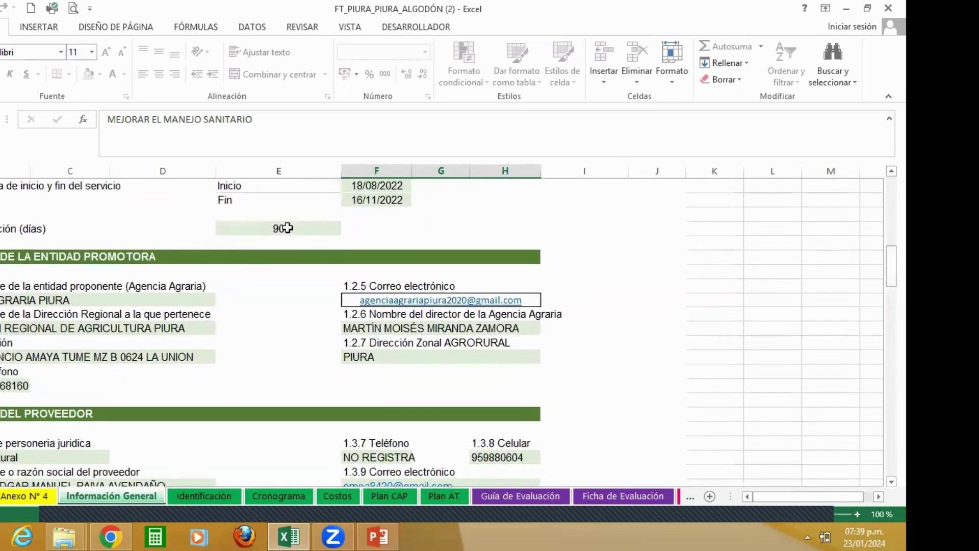
left_click_drag(891, 265, 891, 357)
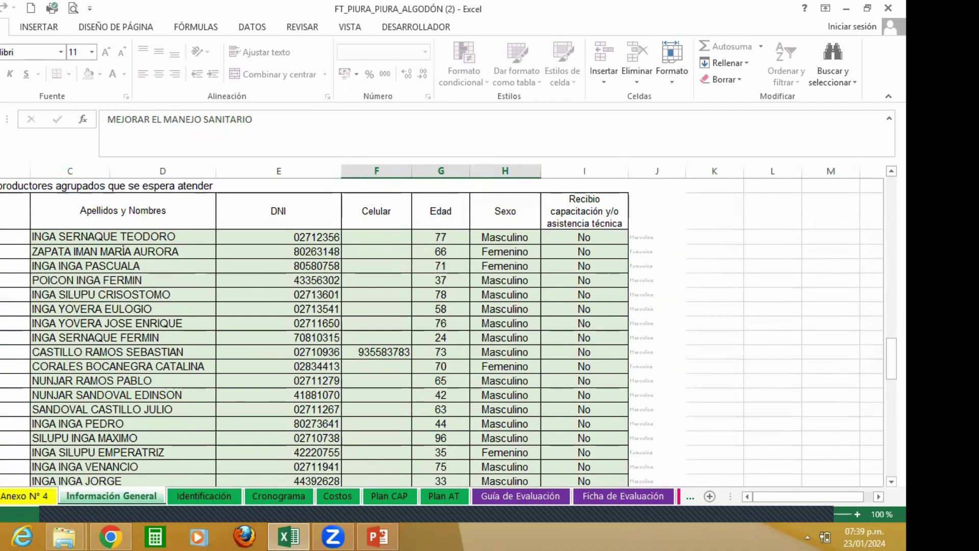
left_click_drag(891, 358, 891, 441)
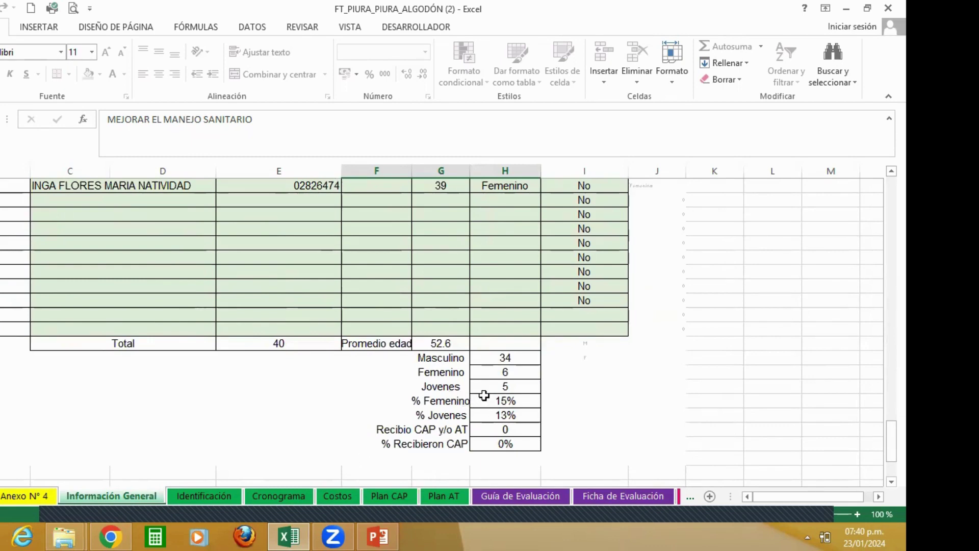
Open the Identificación sheet and review the table comparing currently used, market-available and suitable technologies for the producers
left_click(196, 496)
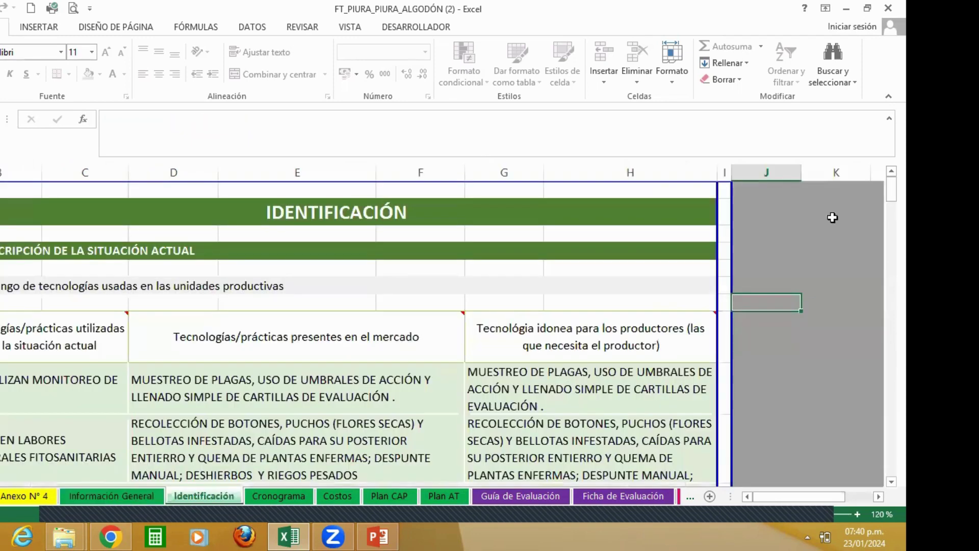
left_click_drag(891, 189, 891, 212)
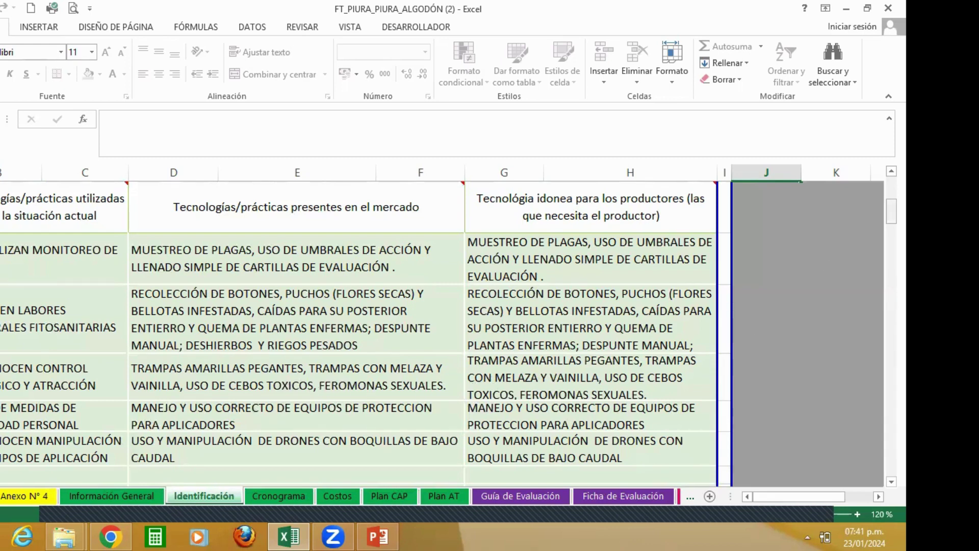
left_click_drag(892, 211, 892, 217)
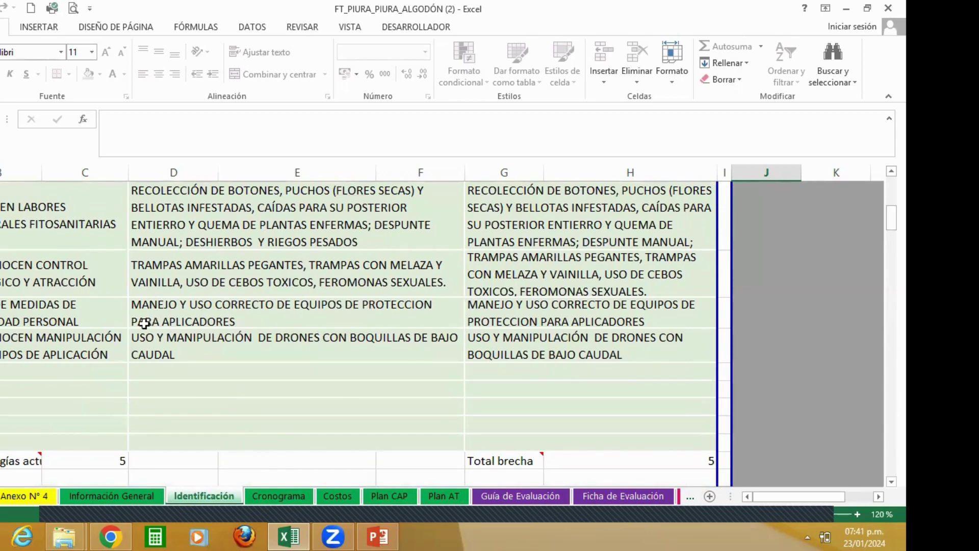
left_click(242, 308)
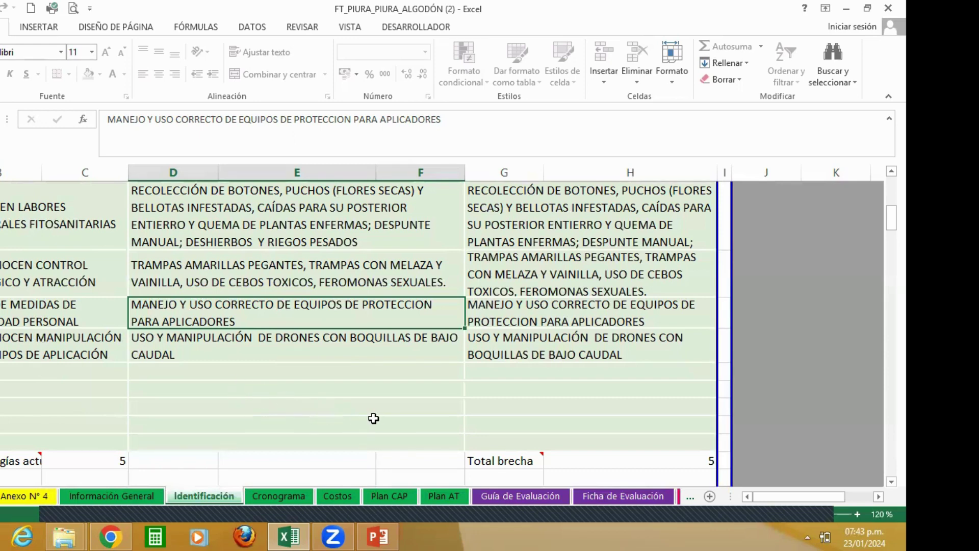
Go through the Identificación sheet's barriers, central problem, target population and objective sections down to the activities table
key("Down")
key("Down")
key("Down")
key("Down")
key("Down")
key("Down")
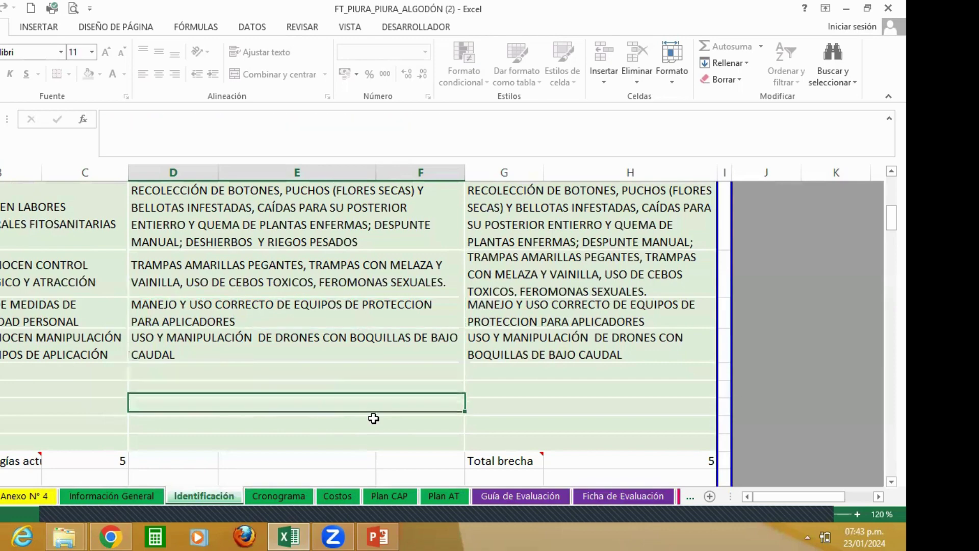
key("Down")
key("Down")
key("Down")
key("Down")
key("Down")
key("Down")
key("Down")
key("Down")
key("Down")
key("Down")
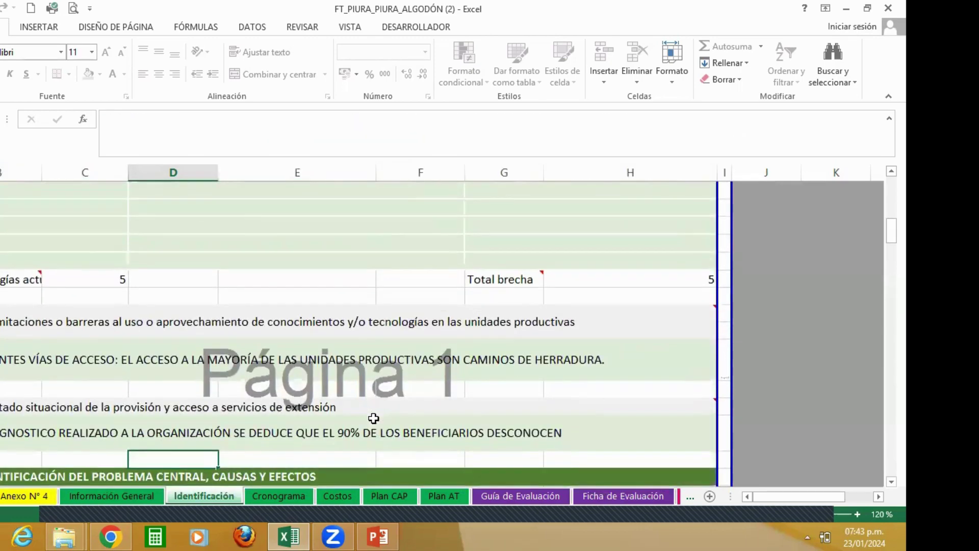
key("Down")
key("Down")
key("Down")
key("Down")
key("Down")
key("Down")
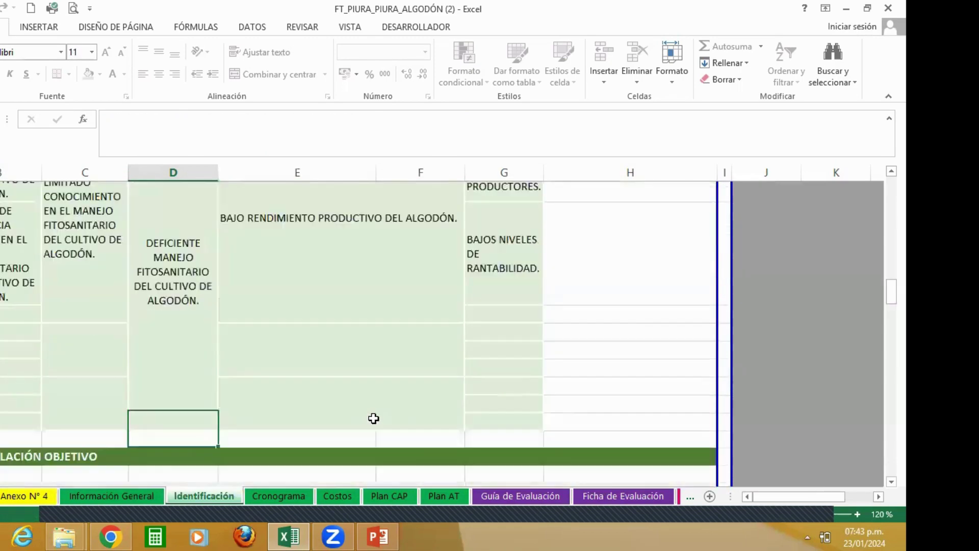
key("Down")
key("Down")
key("Down")
key("Down")
key("Down")
key("Down")
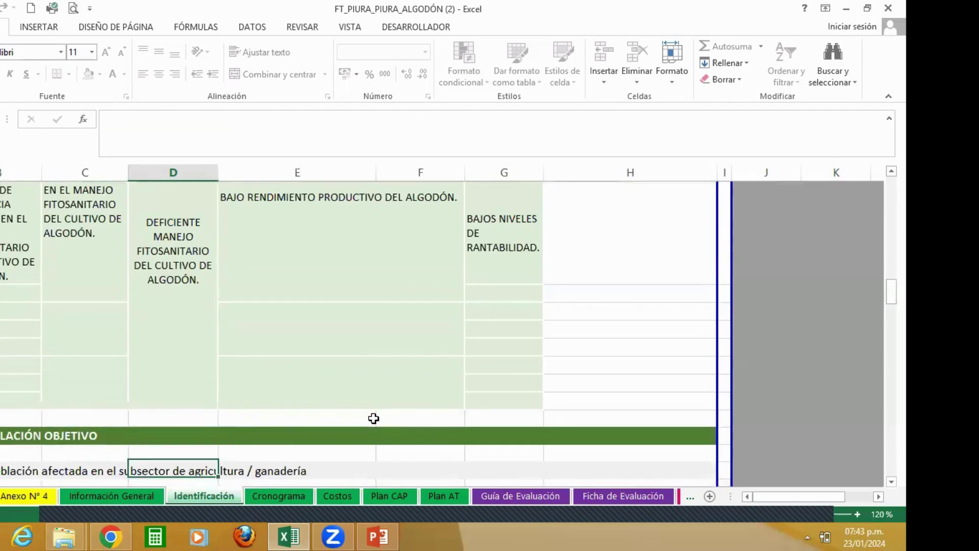
key("Down")
key("Down")
key("Down")
key("Down")
key("Down")
key("Down")
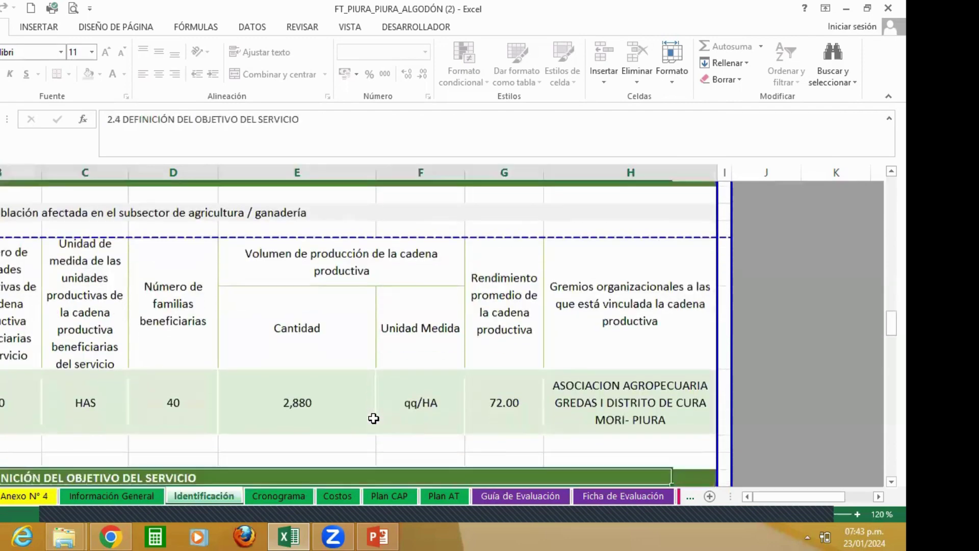
key("Down")
key("Down")
key("Down")
key("Down")
key("Down")
key("Down")
key("Down")
key("Down")
key("Down")
key("Down")
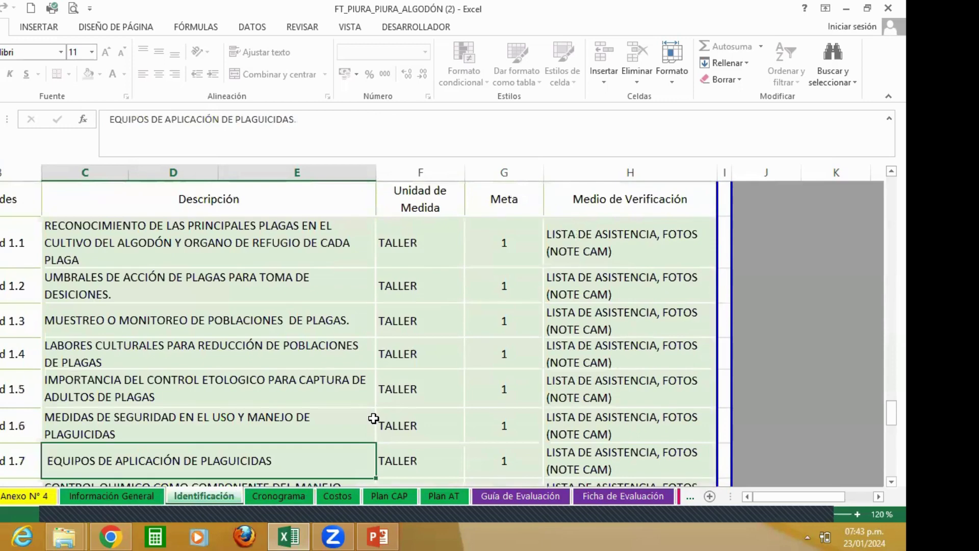
Return to the start of the activities table and review the workshop descriptions of activities 1.1 to 1.3
key("Up")
key("Up")
key("Up")
key("Up")
key("Up")
key("Up")
key("Up")
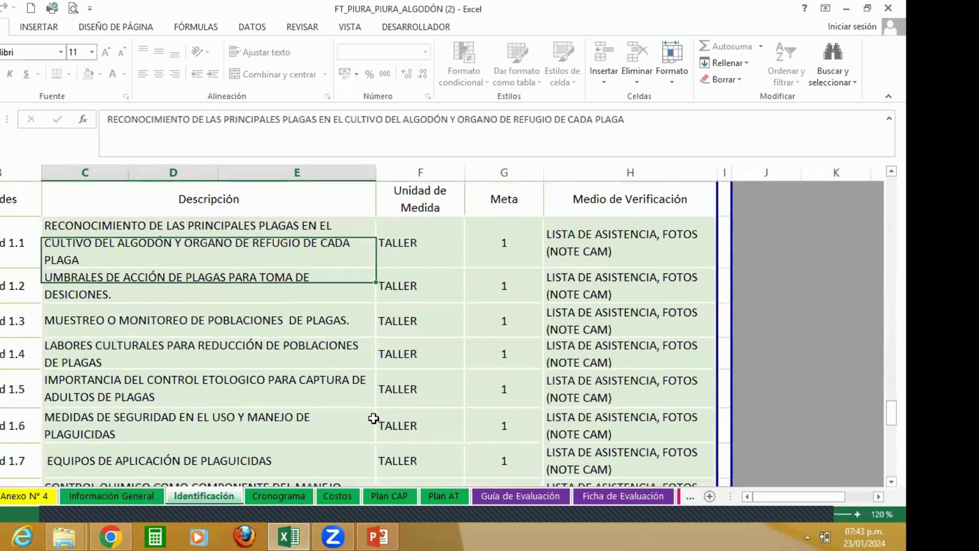
key("Down")
key("Down")
key("Up")
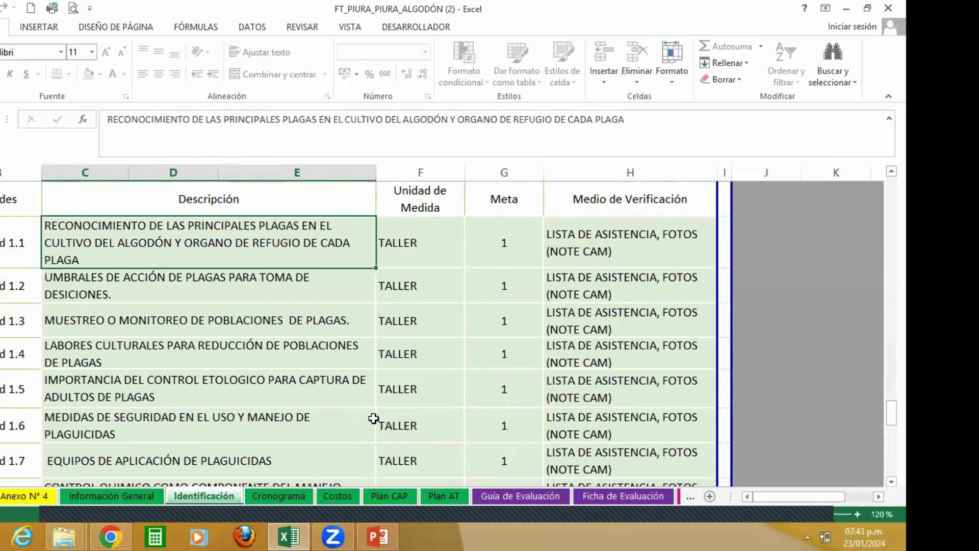
key("Down")
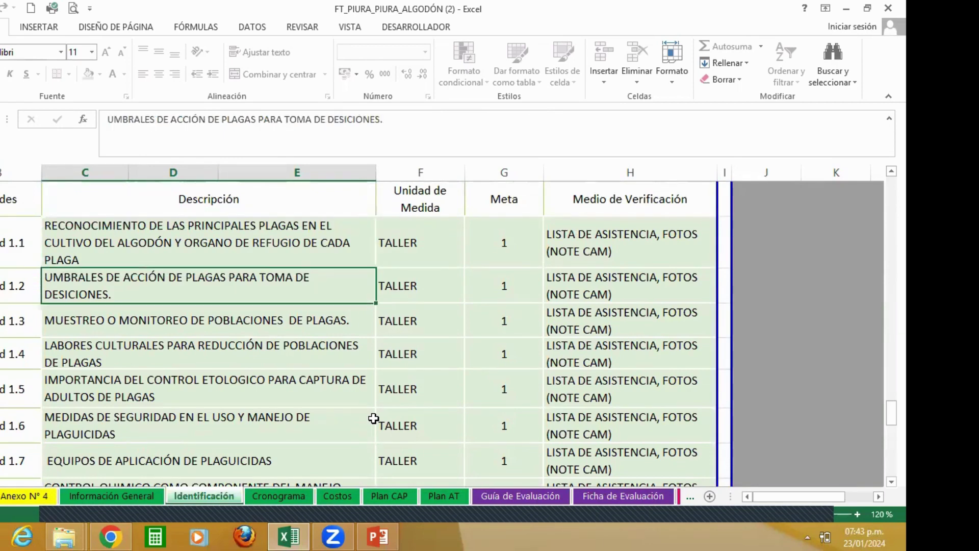
key("Down")
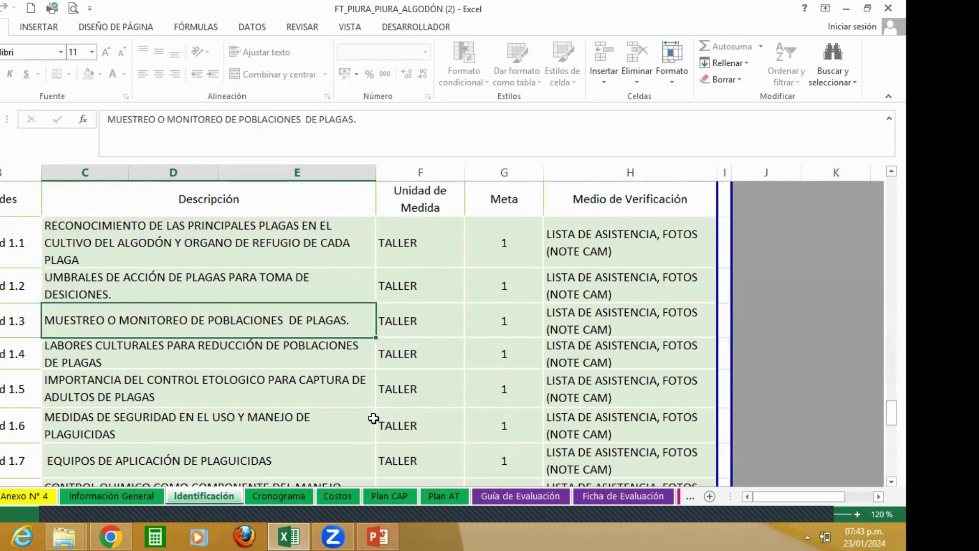
Review the workshop descriptions of activities 1.4 to 1.8 down to the Component 2 heading
key("Down")
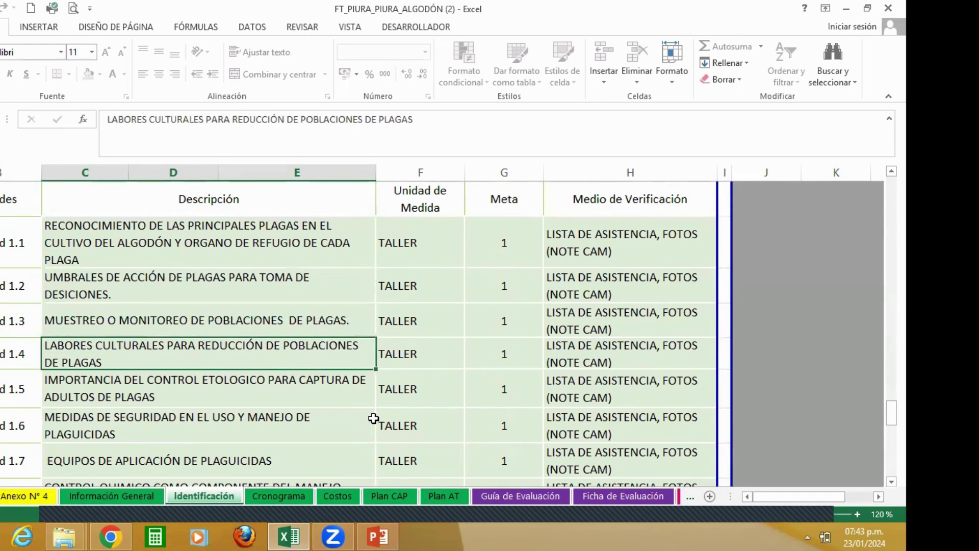
key("Down")
key("Down")
key("Down")
key("Down")
key("Down")
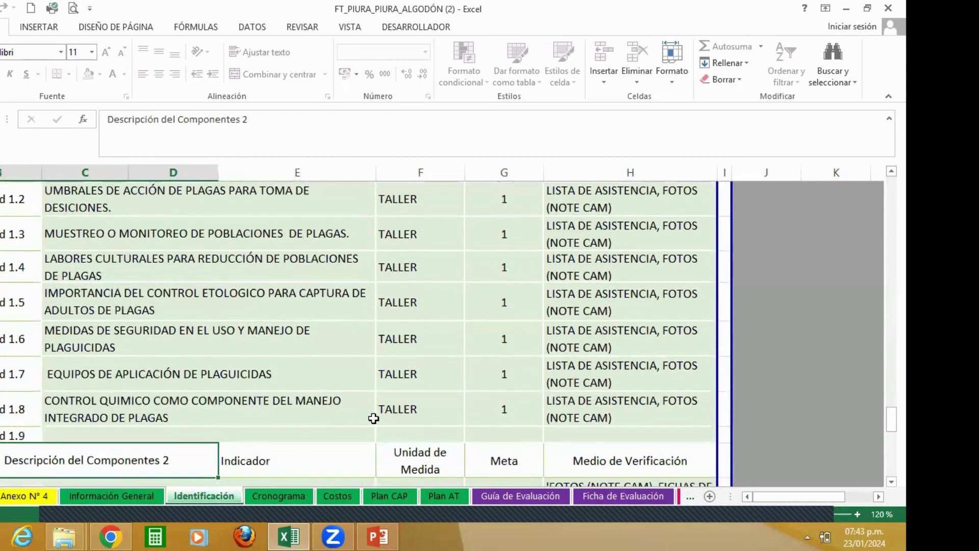
Review the Component 2 technical assistance activities 2.1 to 2.4 through to the end of the Identificación sheet
key("Down")
key("Down")
key("Down")
key("Down")
key("Down")
key("Down")
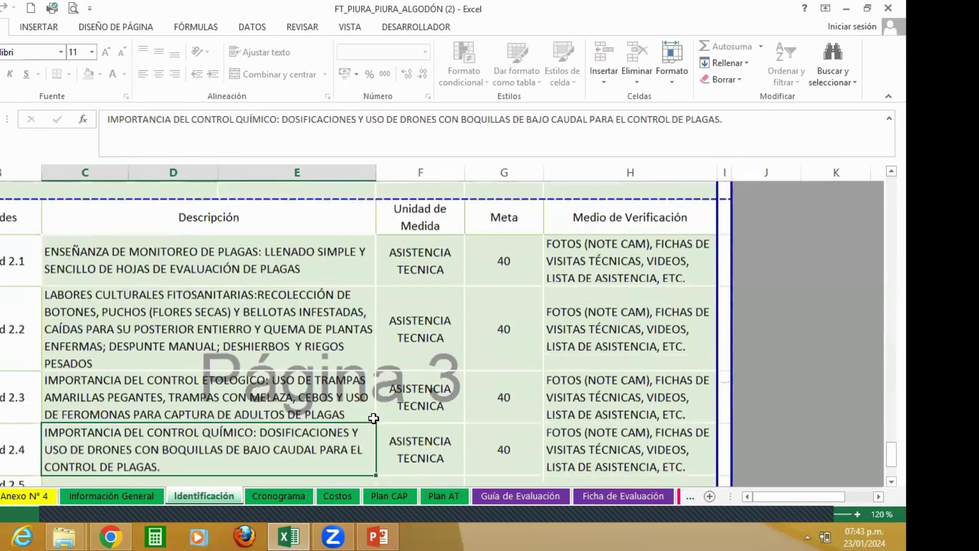
key("Up")
key("Up")
key("Up")
key("Up")
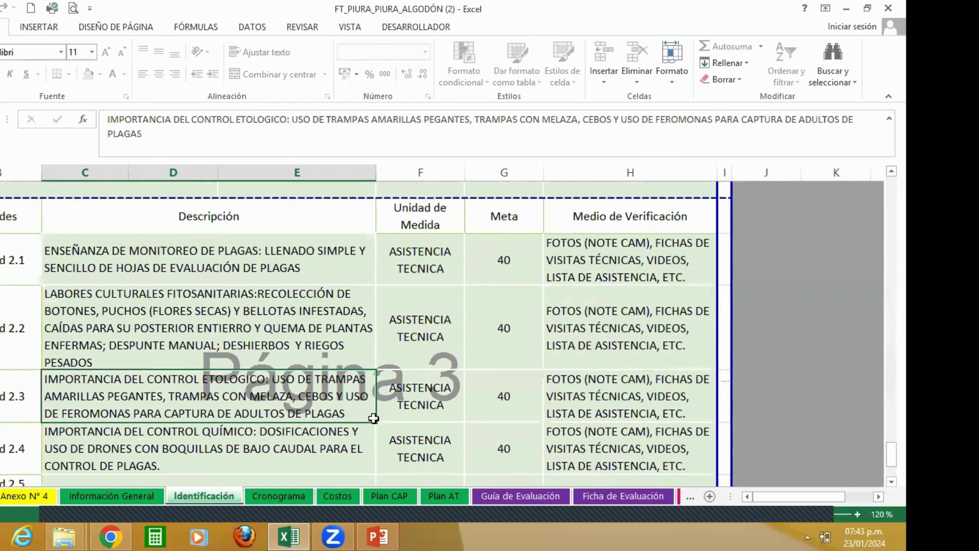
key("Down")
key("Down")
key("Down")
key("Down")
key("Down")
key("Down")
key("Down")
key("Down")
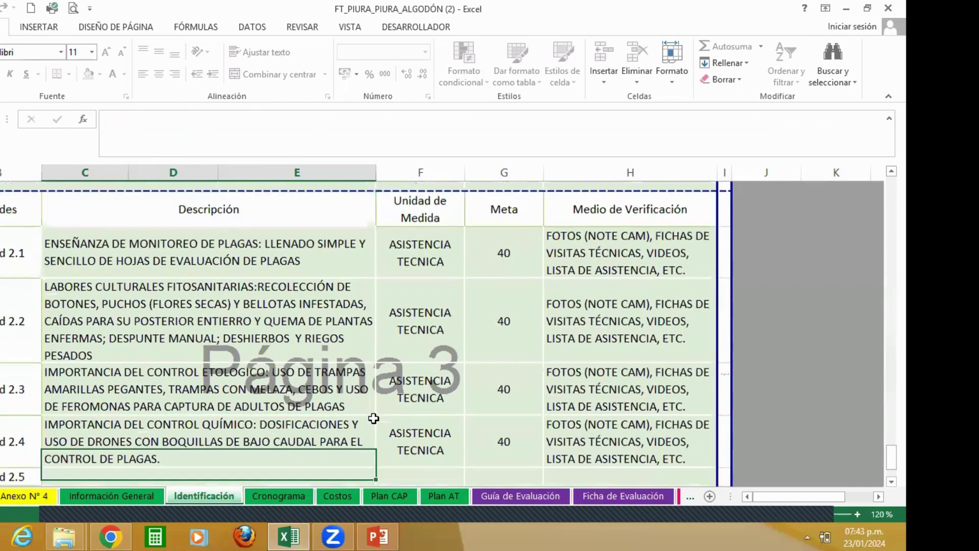
key("Up")
key("Up")
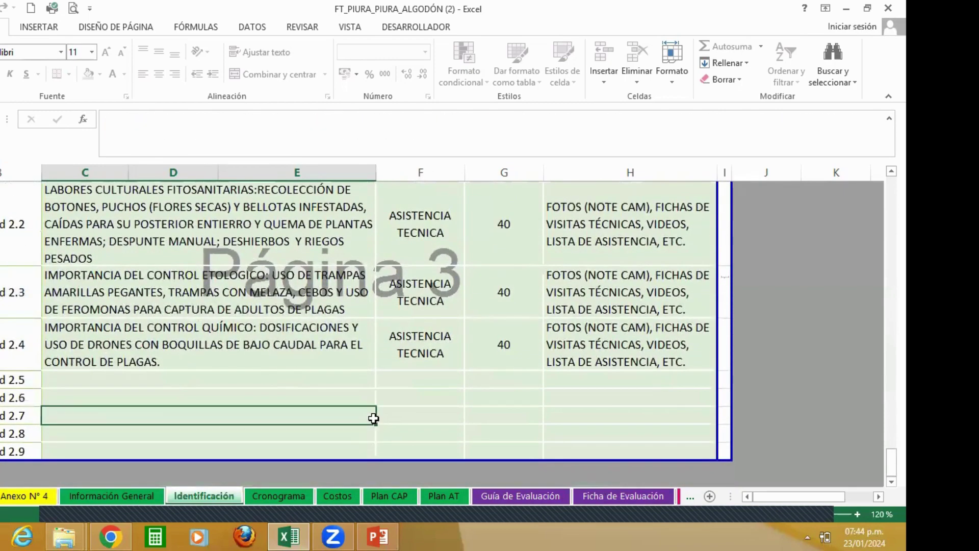
View the activity schedule on the Cronograma sheet and bring up the Costos sheet
left_click(300, 490)
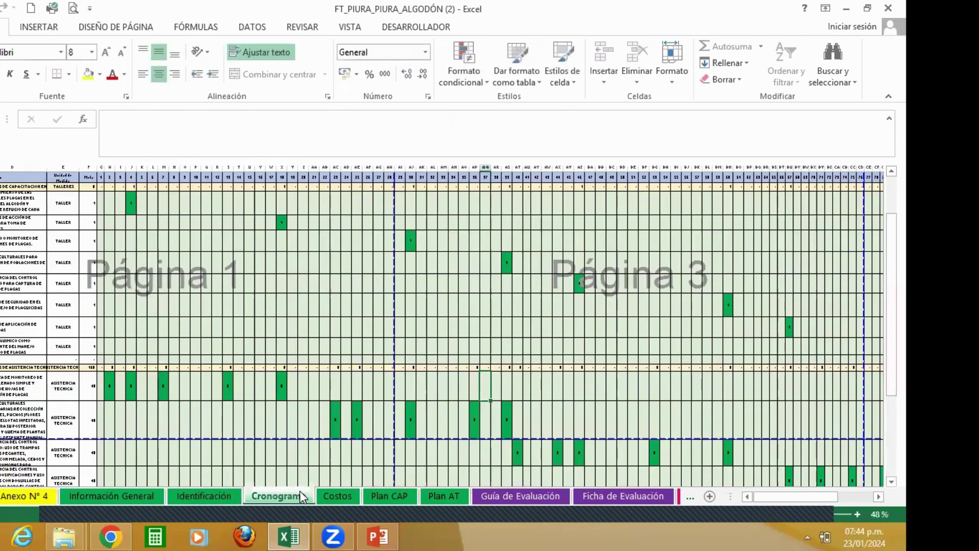
left_click(348, 490)
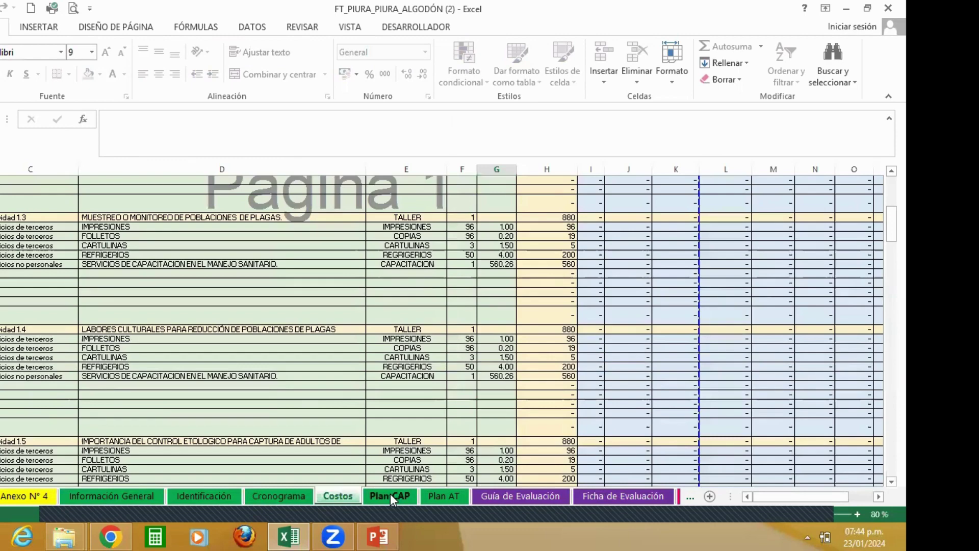
left_click(390, 493)
left_click(344, 491)
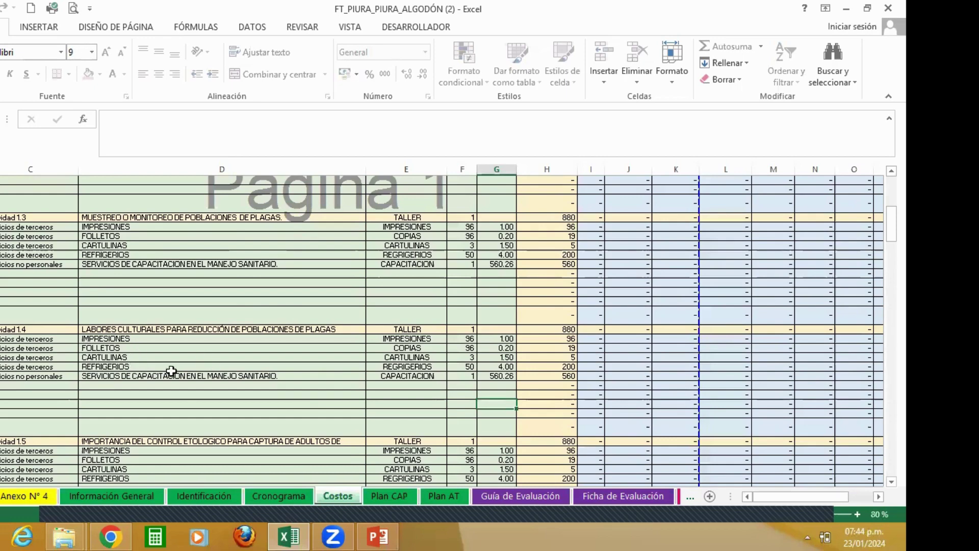
Go through the Costos sheet's workshop cost breakdowns for activities 1.4 to 1.8 down to the Component 2 row
key("Down")
key("Down")
key("Down")
key("Down")
key("Down")
key("Down")
key("Down")
key("Down")
key("Down")
key("Down")
key("Down")
key("Down")
key("Down")
key("Down")
key("Down")
key("Down")
key("Down")
key("Down")
key("Down")
key("Down")
key("Down")
key("Down")
key("Down")
key("Down")
key("Down")
key("Down")
key("Down")
key("Down")
key("Down")
key("Down")
key("Down")
key("Down")
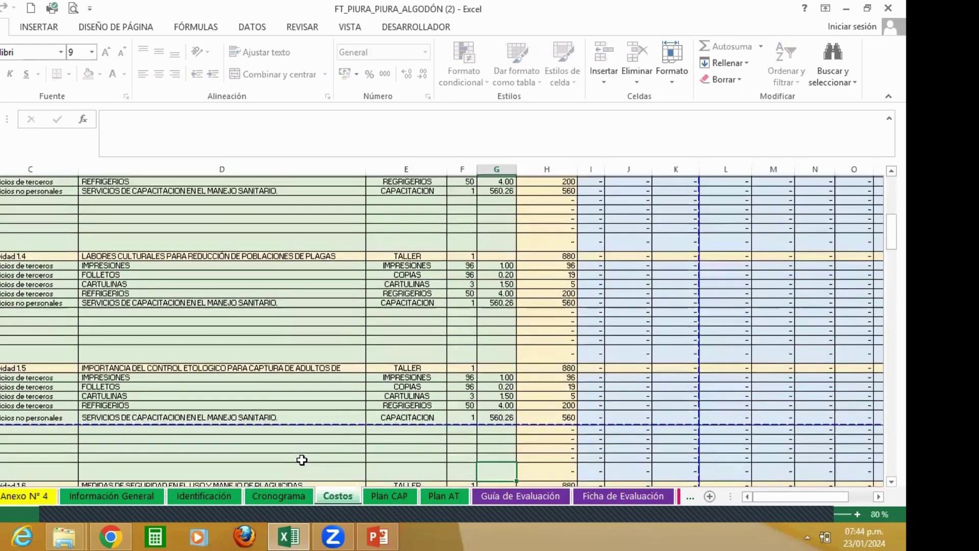
key("Down")
key("Down")
key("Down")
key("Down")
key("Down")
key("Down")
key("Down")
key("Down")
key("Down")
key("Down")
key("Down")
key("Down")
key("Down")
key("Down")
key("Down")
key("Down")
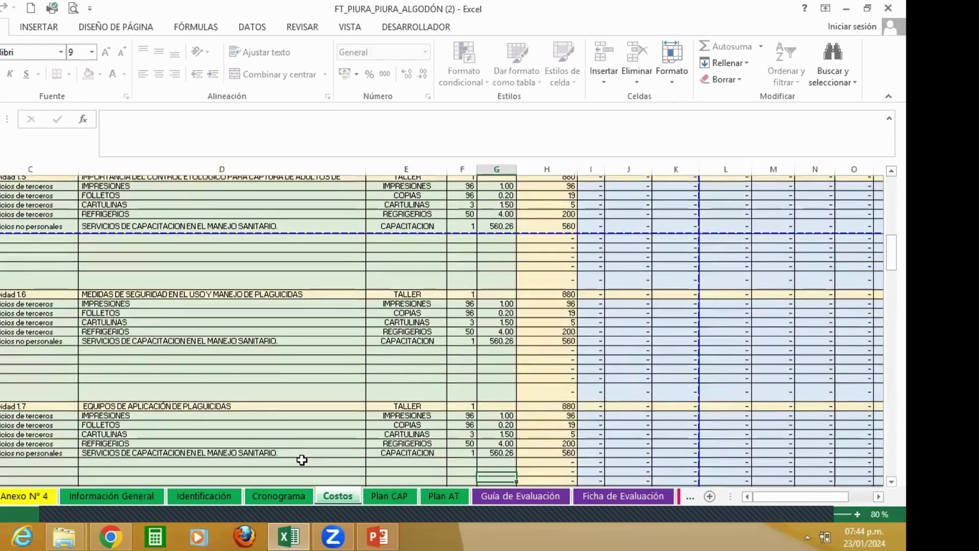
key("Down")
key("Down")
key("Down")
key("Down")
key("Down")
key("Down")
key("Down")
key("Down")
key("Down")
key("Down")
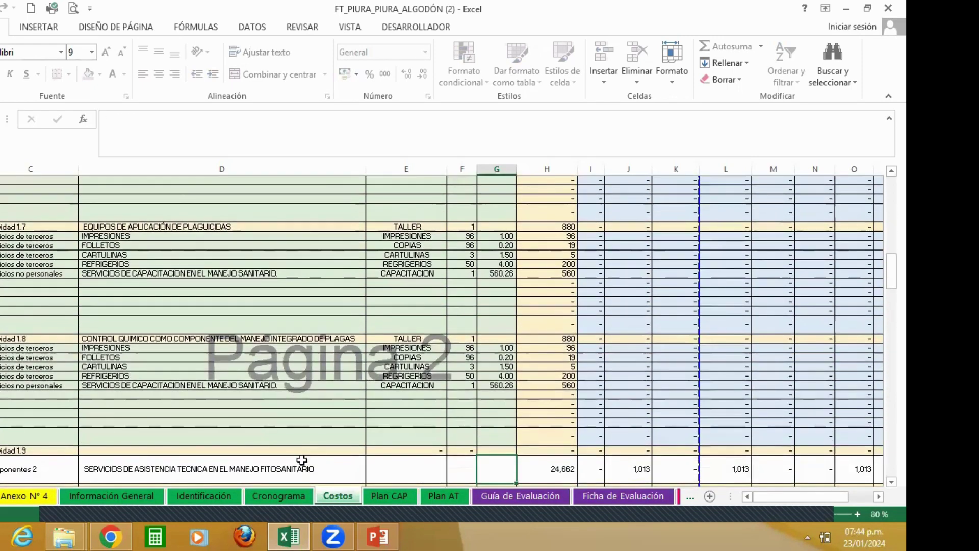
Examine the materials and service costs of technical assistance activities 2.1 to 2.3 down to the start of 2.4
key("Down")
key("Down")
key("Down")
key("Down")
key("Down")
key("Down")
key("Down")
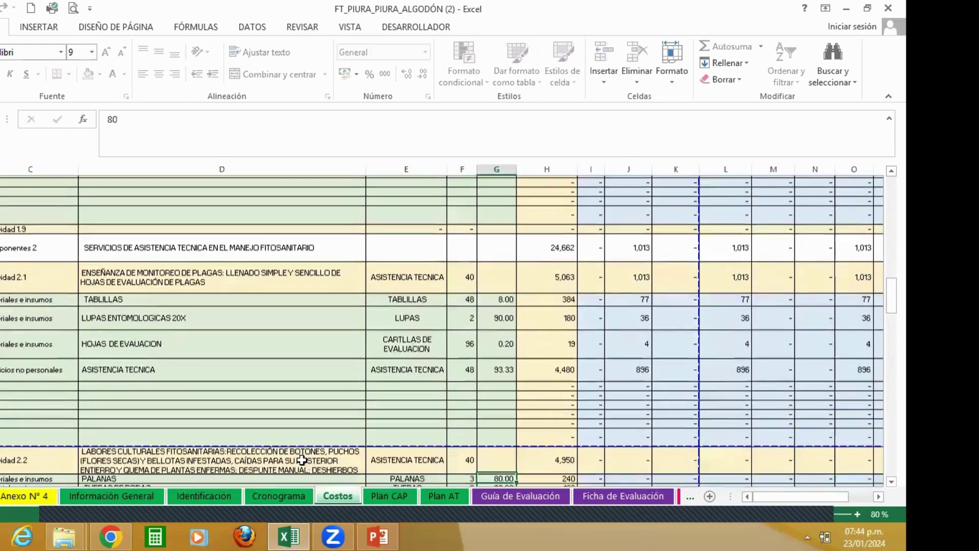
key("Down")
key("Down")
key("Down")
key("Down")
key("Down")
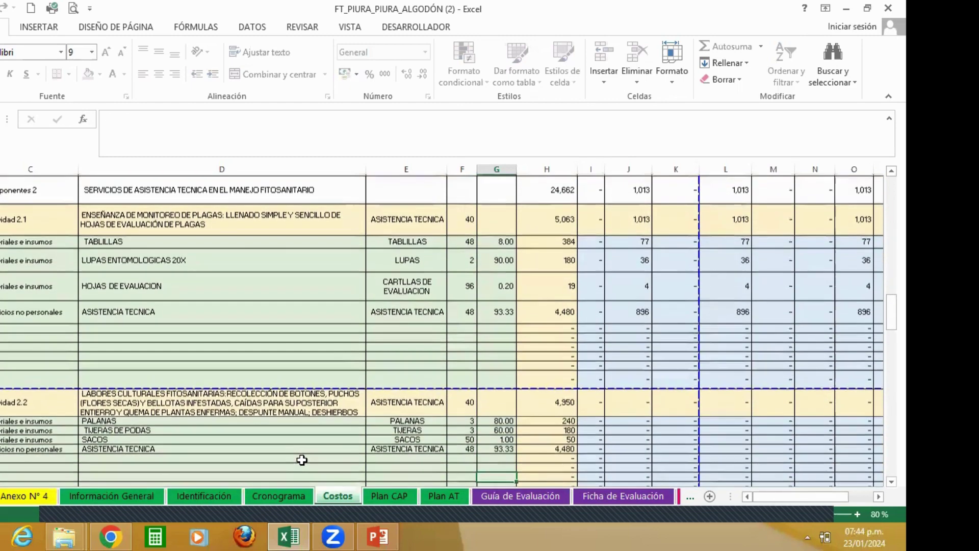
key("Down")
key("Down")
key("Down")
key("Down")
key("Down")
key("Down")
key("Down")
key("Down")
key("Down")
key("Down")
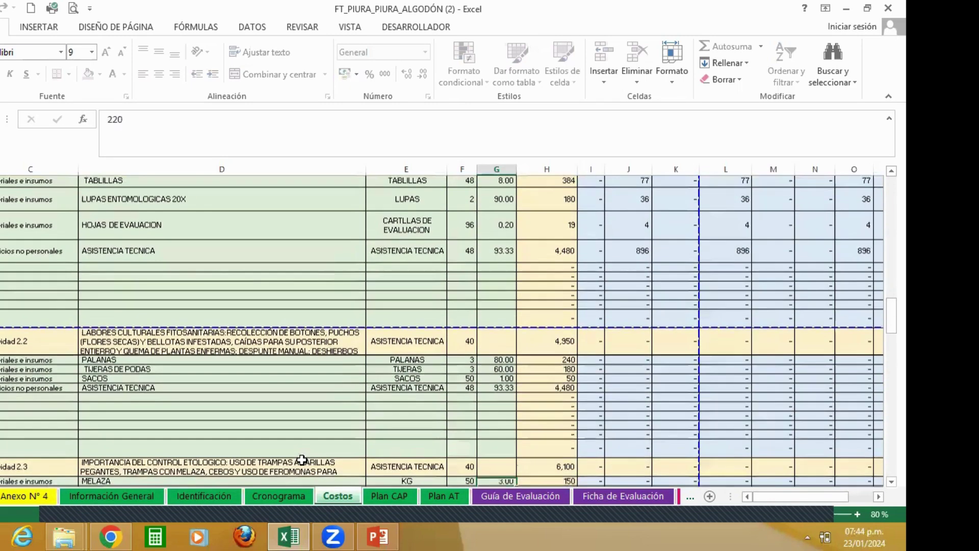
key("Down")
key("Down")
key("Down")
key("Down")
key("Down")
key("Down")
key("Down")
key("Down")
key("Down")
key("Down")
key("Down")
key("Down")
key("Down")
key("Down")
key("Down")
key("Down")
key("Down")
key("Down")
key("Down")
key("Down")
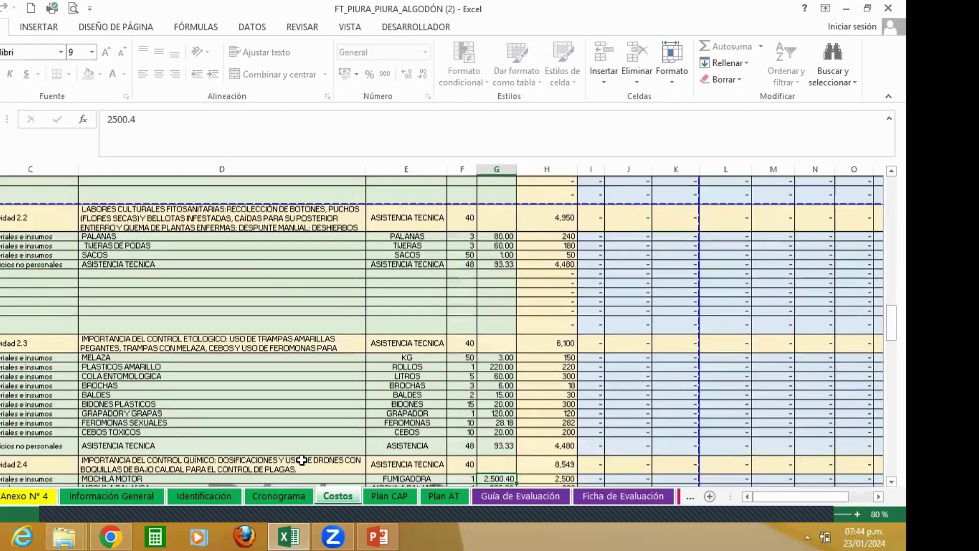
Review the rest of activity 2.4's costs and the eligible expense subtotal tables by component and category
key("Down")
key("Down")
key("Down")
key("Down")
key("Down")
key("Down")
key("Down")
key("Down")
key("Down")
key("Down")
key("Down")
key("Down")
key("Down")
key("Down")
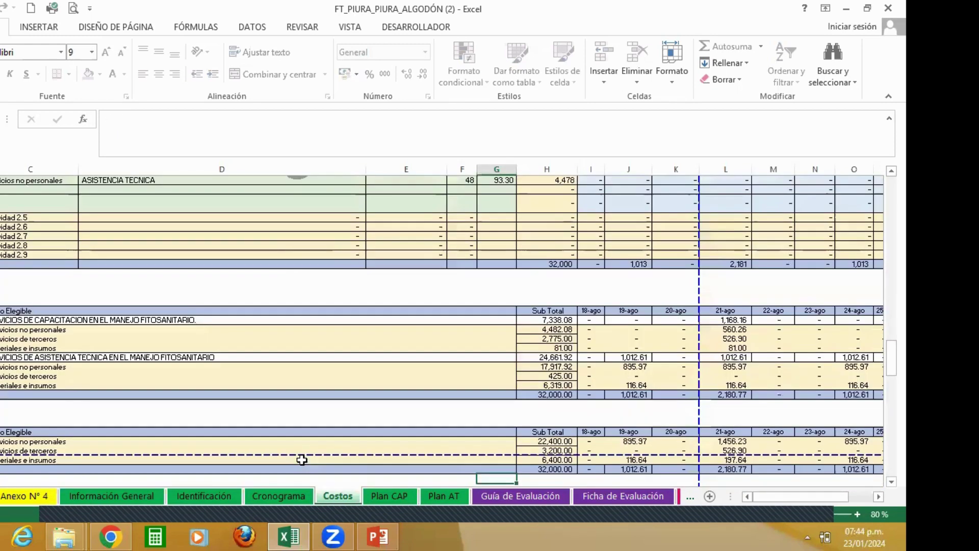
key("Down")
key("Down")
key("Down")
key("Down")
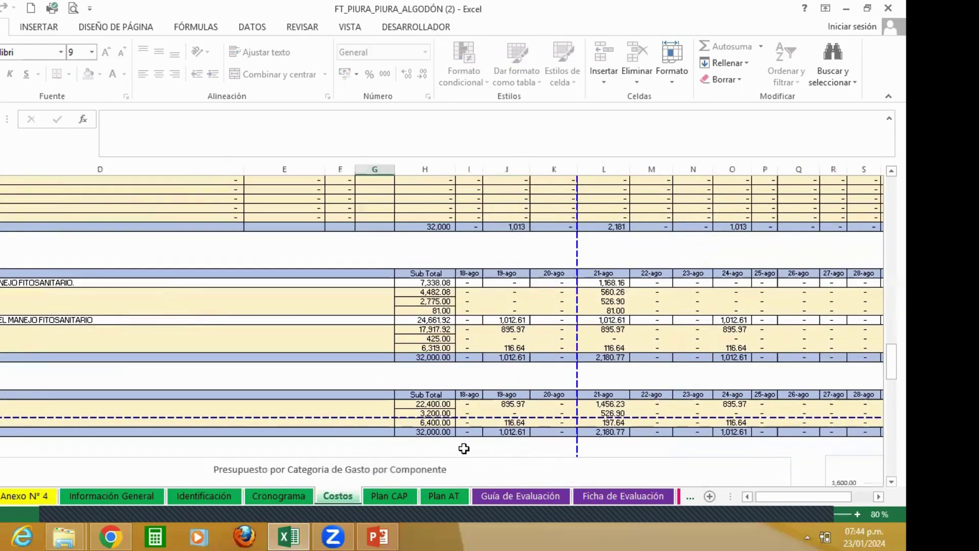
View the training session plans on the Plan CAP sheet and the technical assistance plans on the Plan AT sheet
left_click(383, 494)
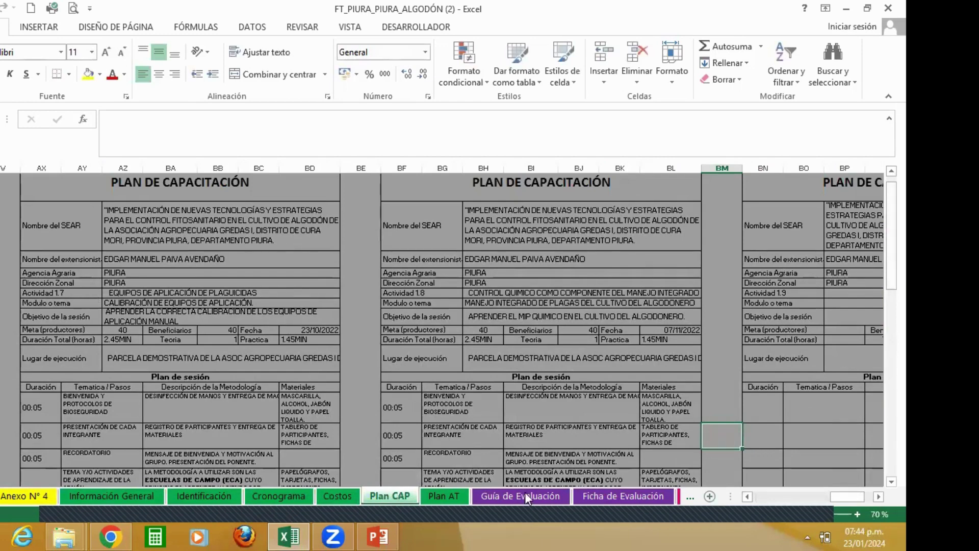
left_click(441, 495)
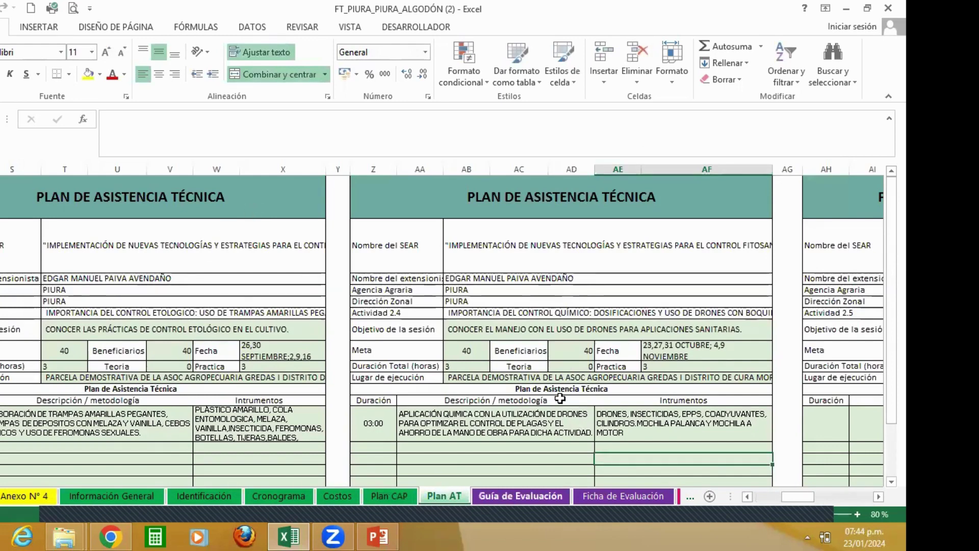
mouse_move(419, 473)
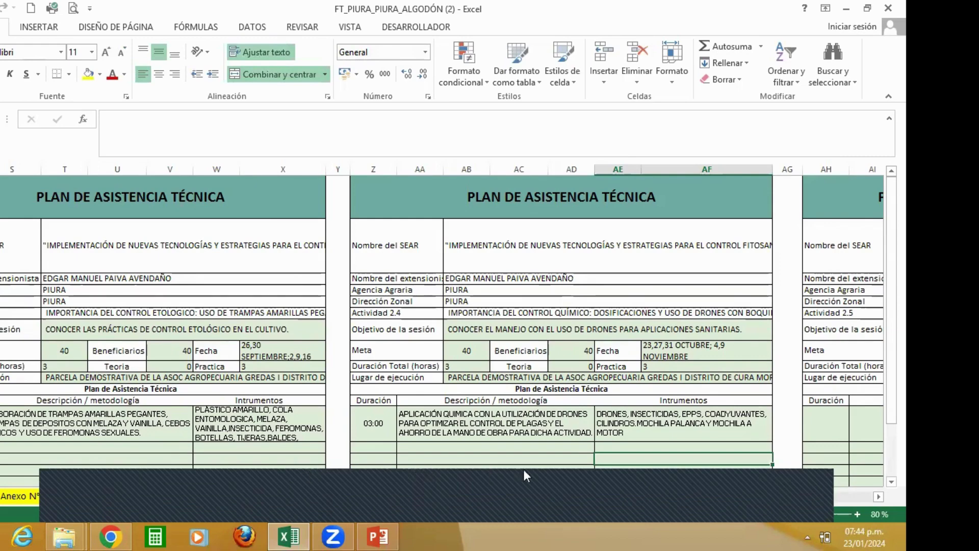
left_click(569, 473)
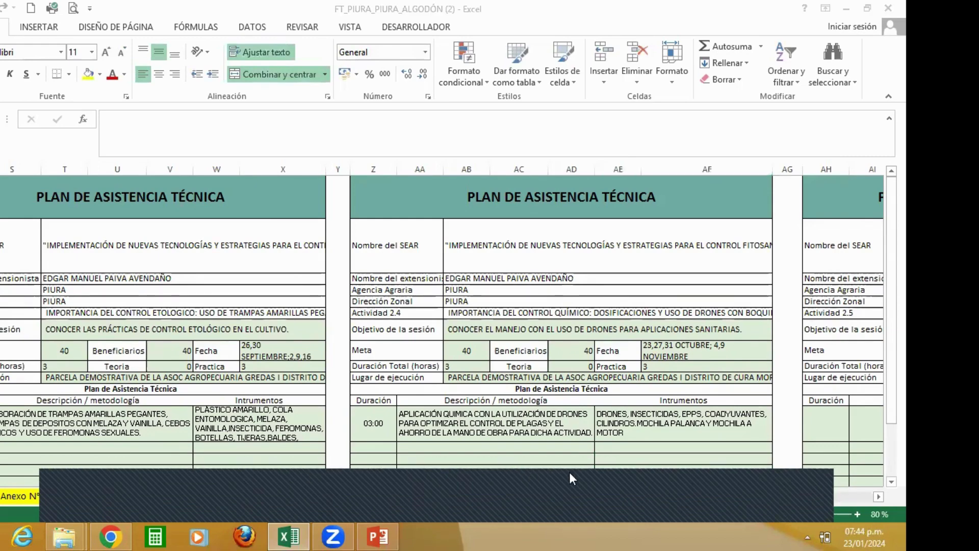